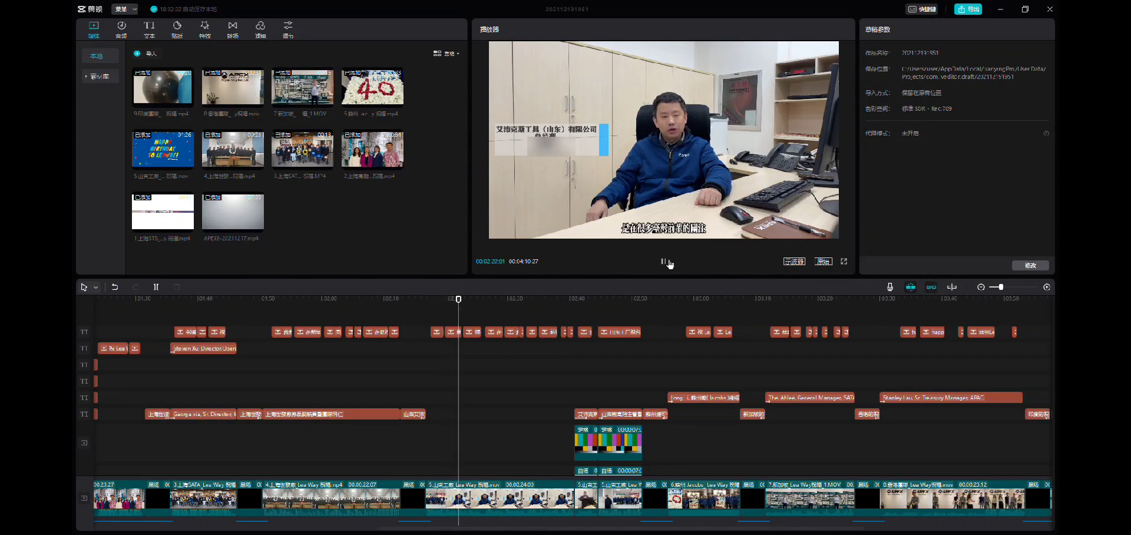
- Examine the animated name title bars and captions at several points of the finished project's timeline
click(665, 261)
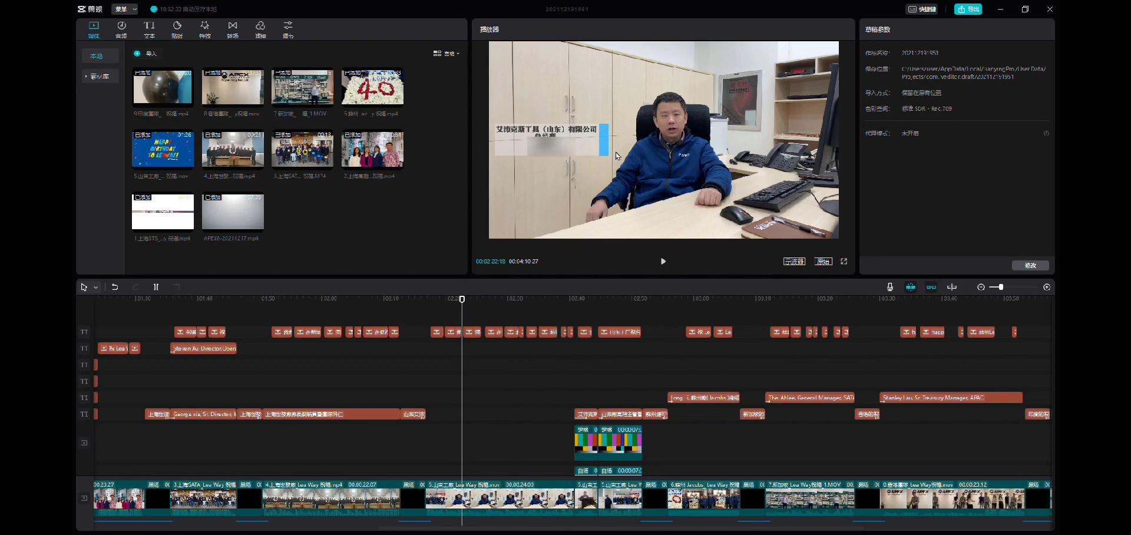
click(568, 299)
click(574, 308)
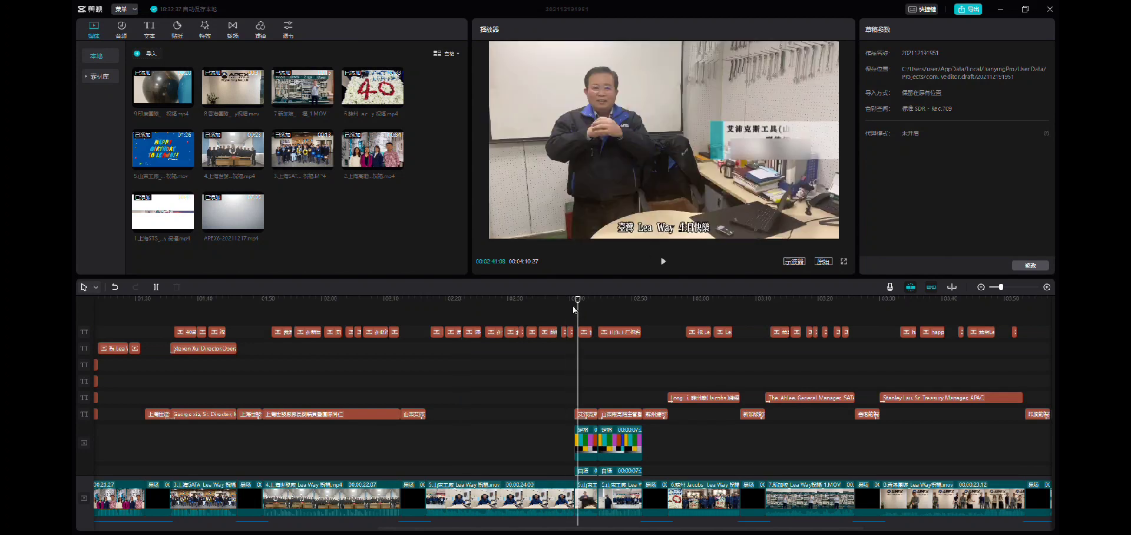
click(662, 262)
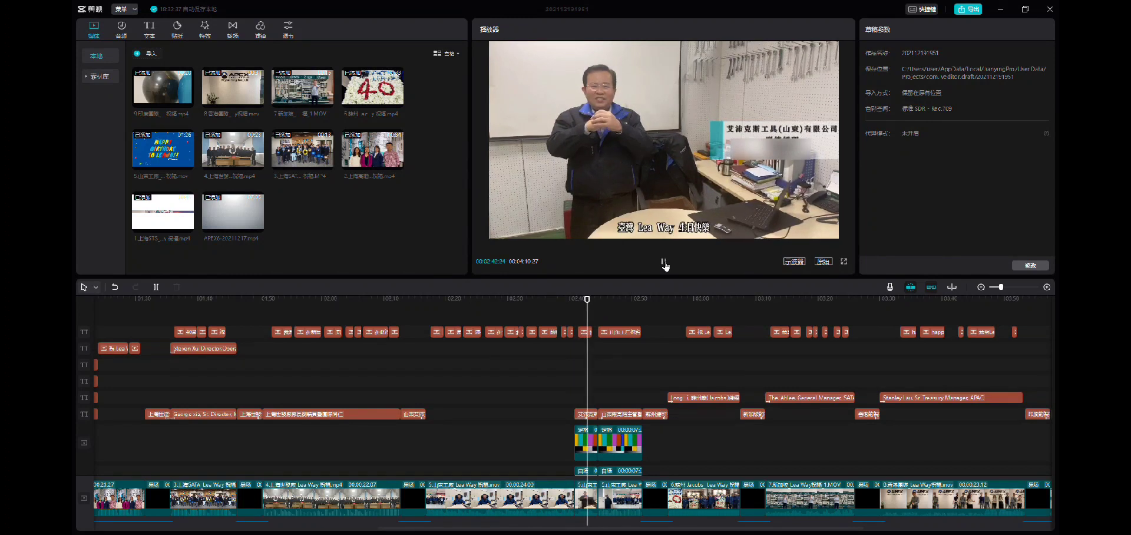
click(664, 262)
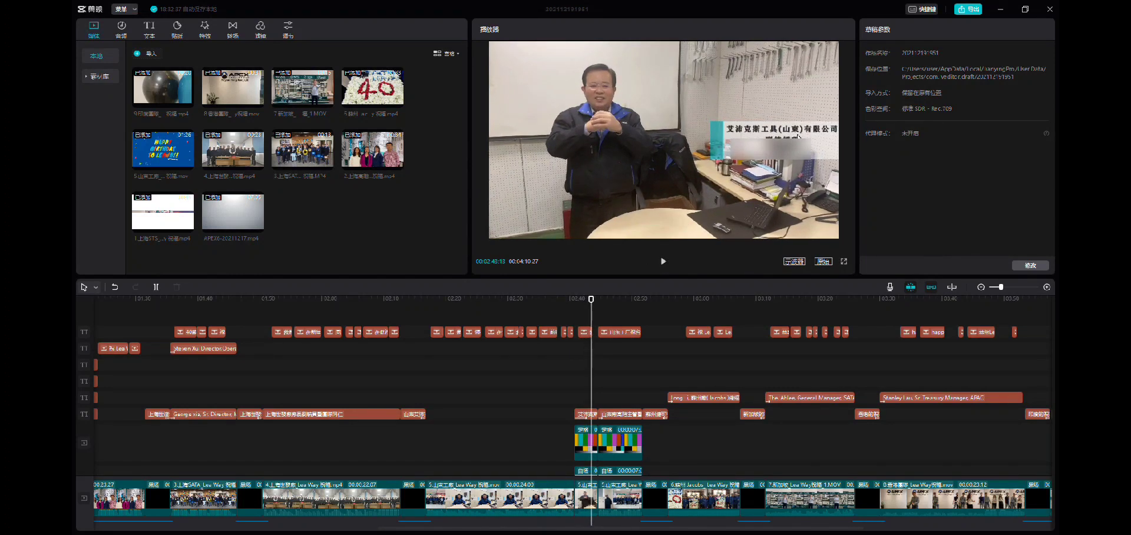
click(585, 446)
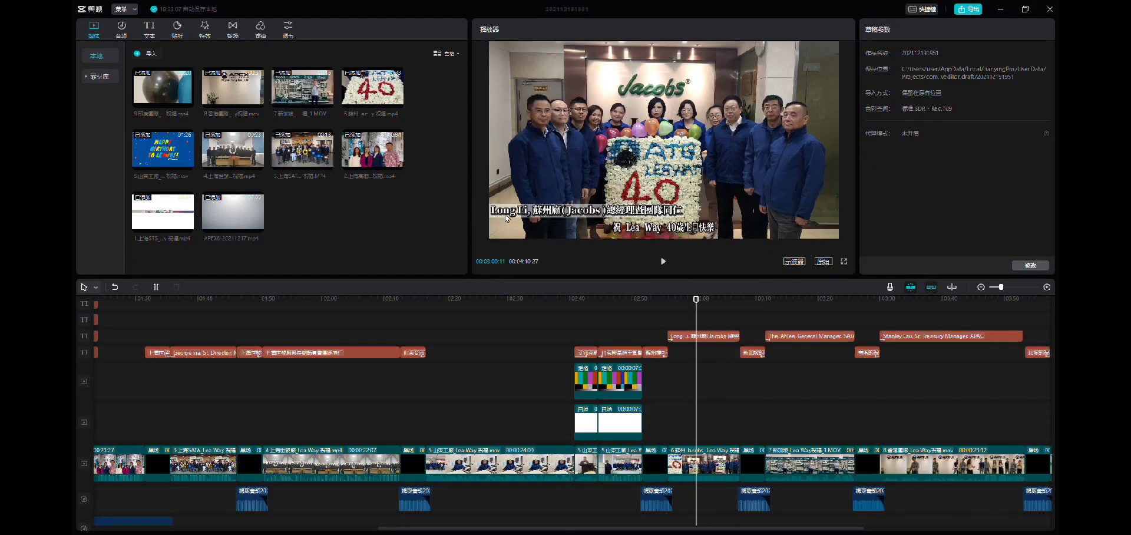
click(714, 308)
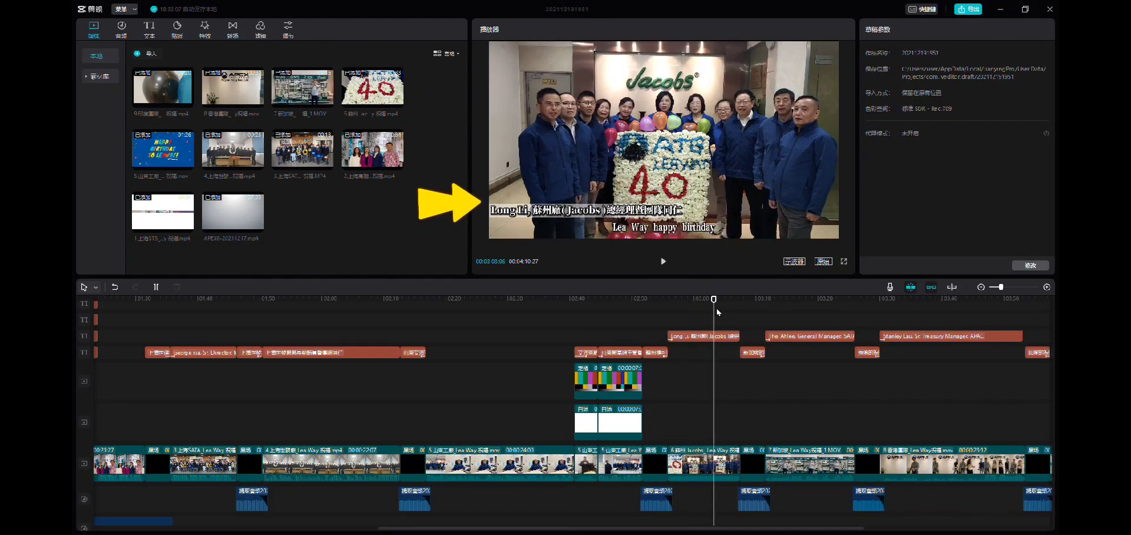
click(775, 321)
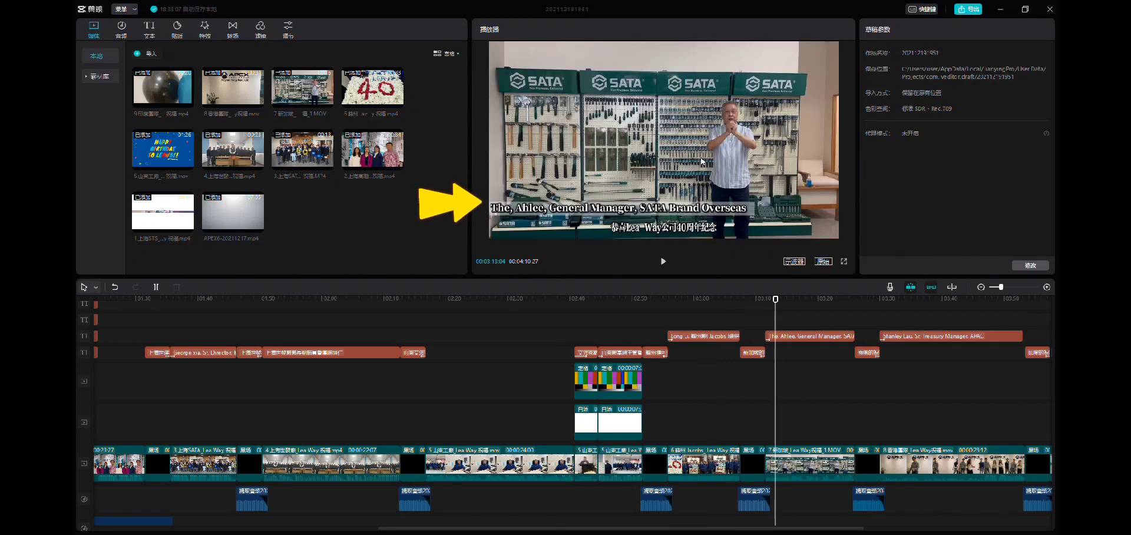
click(900, 318)
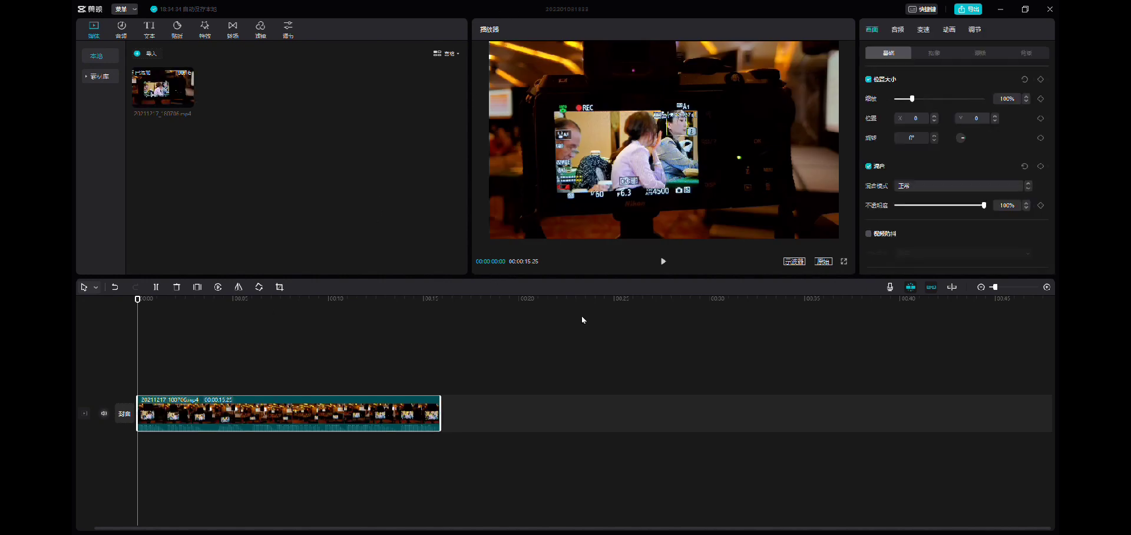
- Preview the opening of the camera clip and return the playhead to the start of the timeline
click(666, 263)
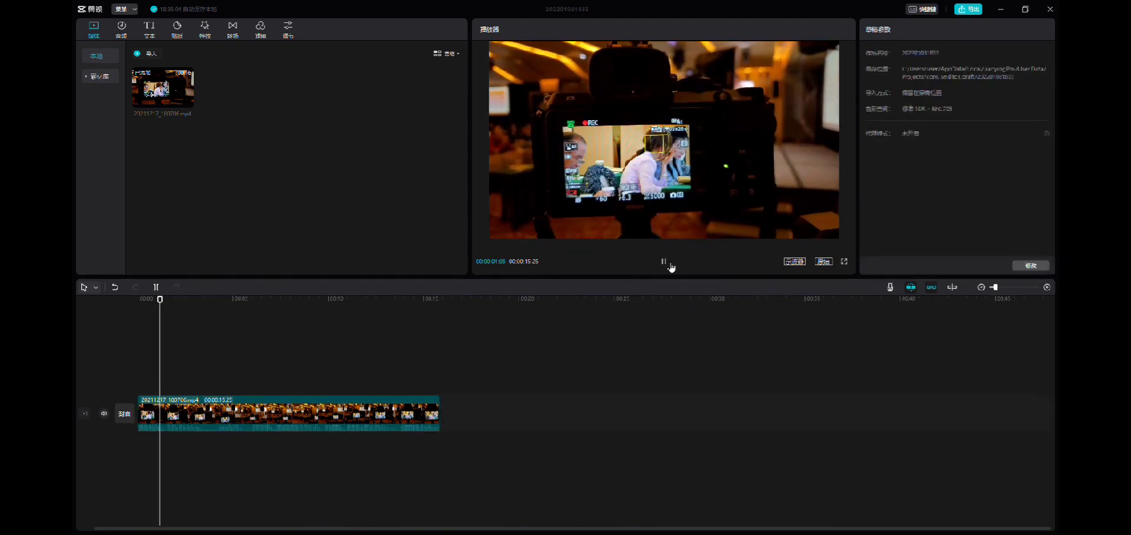
click(672, 262)
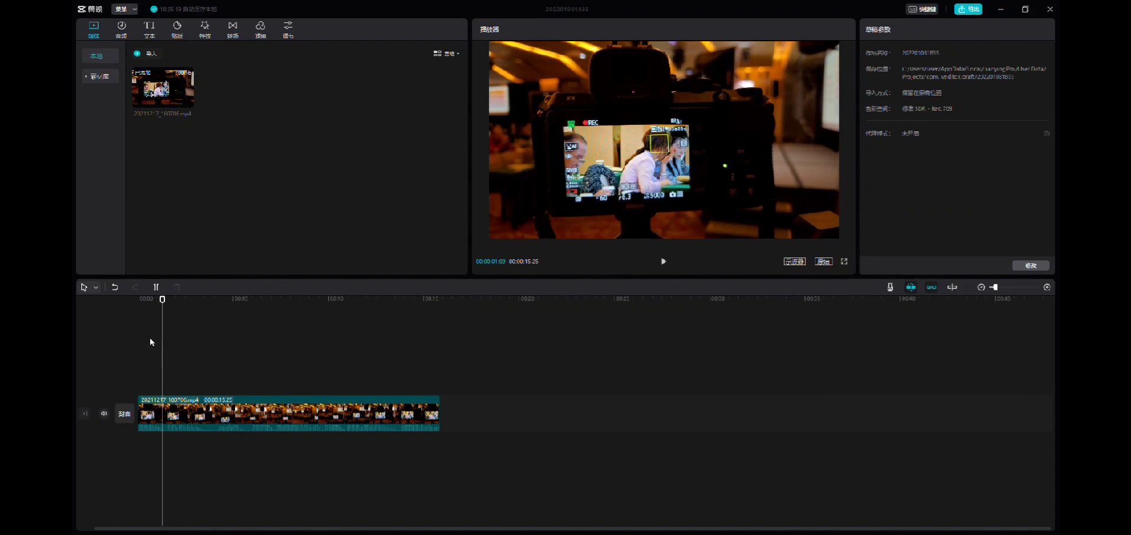
drag(163, 298, 106, 304)
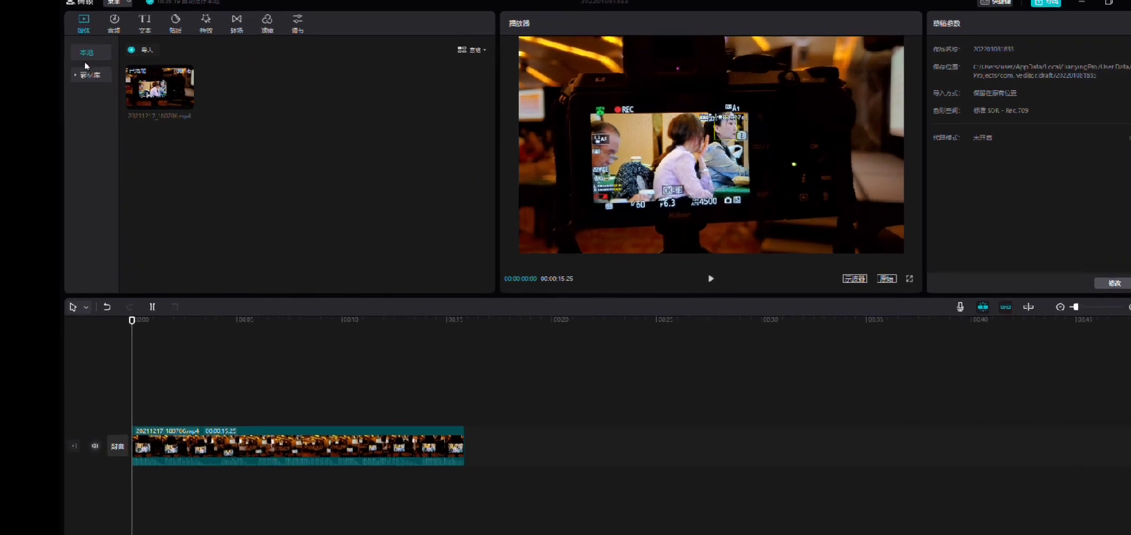
- Add the white stock clip from the material library to a track above the camera clip, starting at zero
click(89, 75)
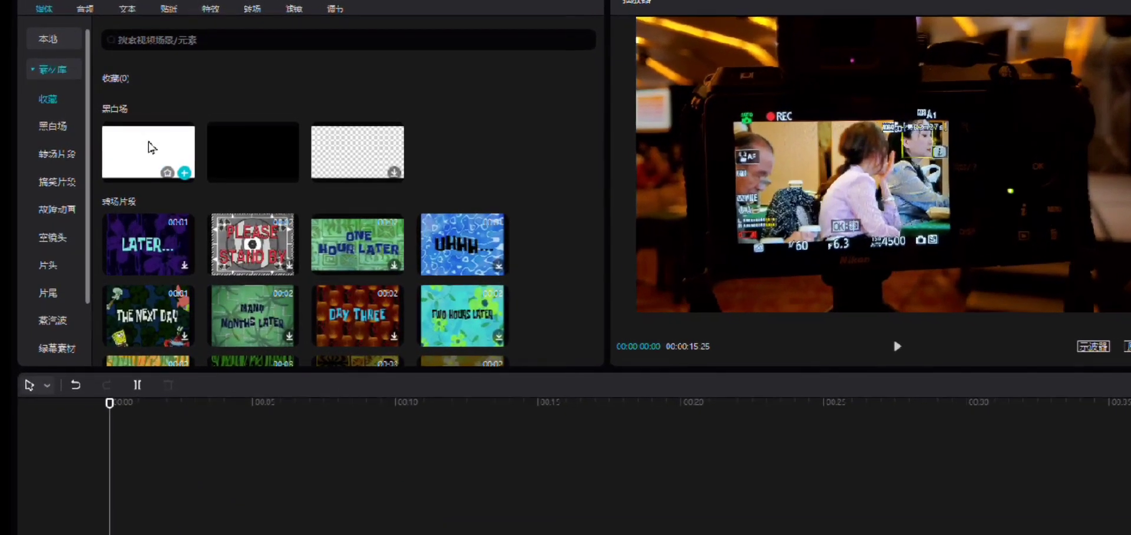
click(150, 147)
drag(150, 147, 178, 524)
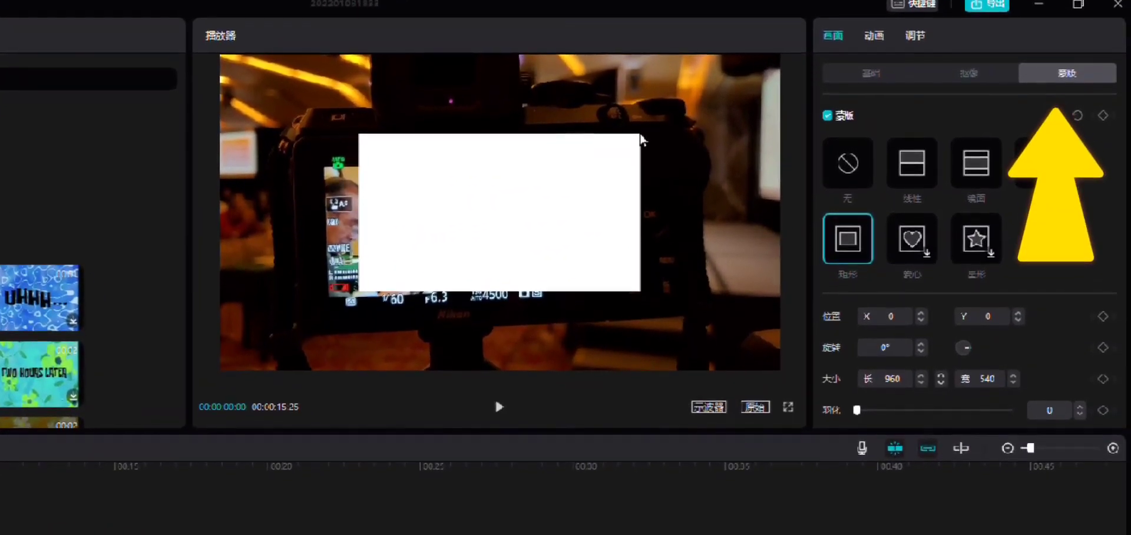
- Mask the white clip with a rectangle shaped into a long horizontal bar about 100 high in the frame's lower-left area
drag(640, 136, 285, 250)
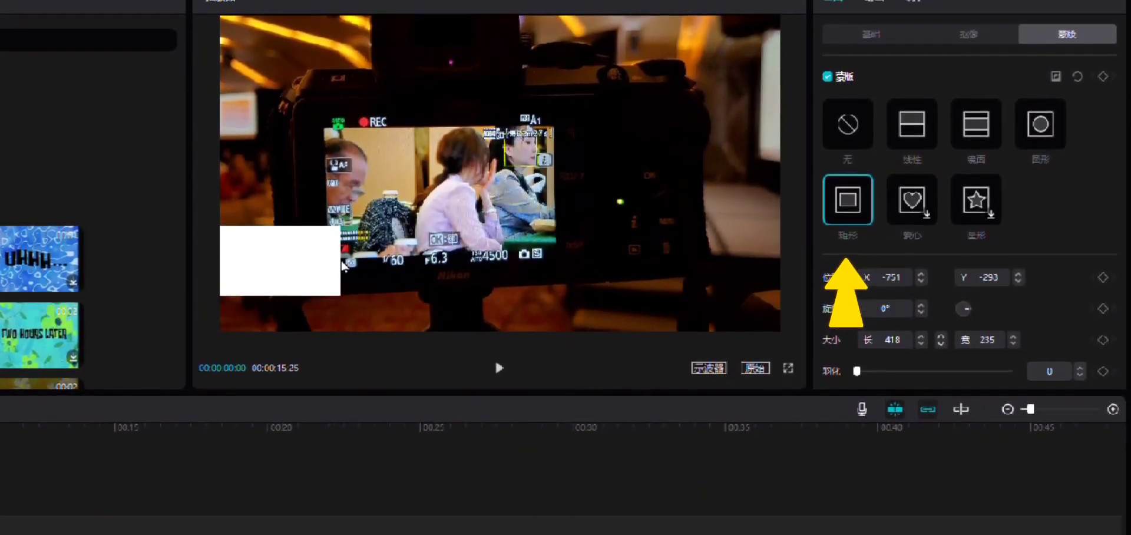
drag(348, 268, 411, 275)
drag(285, 239, 283, 262)
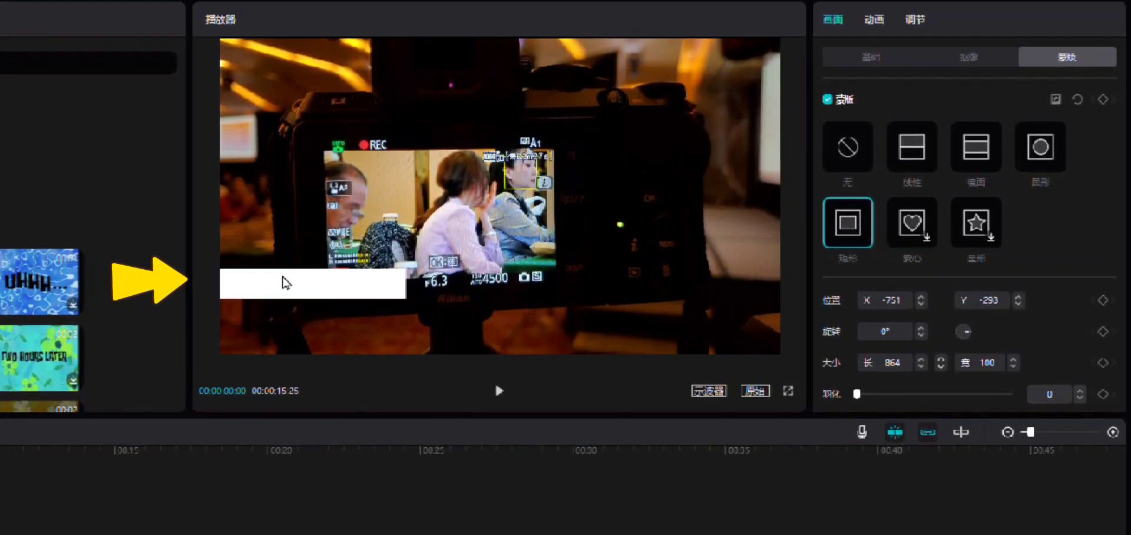
drag(349, 289, 348, 313)
- Lower the masked white clip's opacity to 40%
click(875, 38)
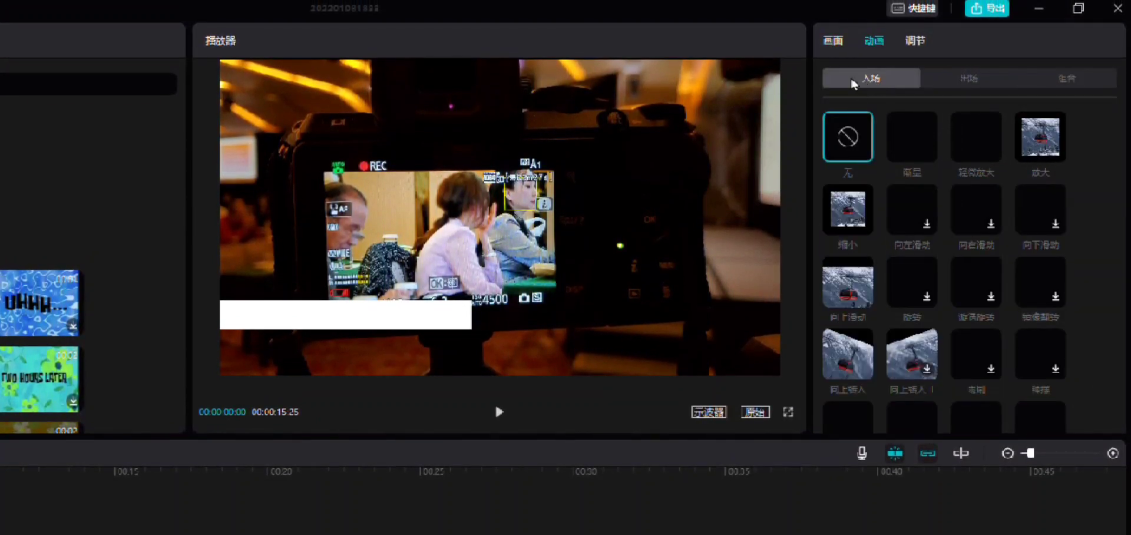
click(839, 41)
click(866, 78)
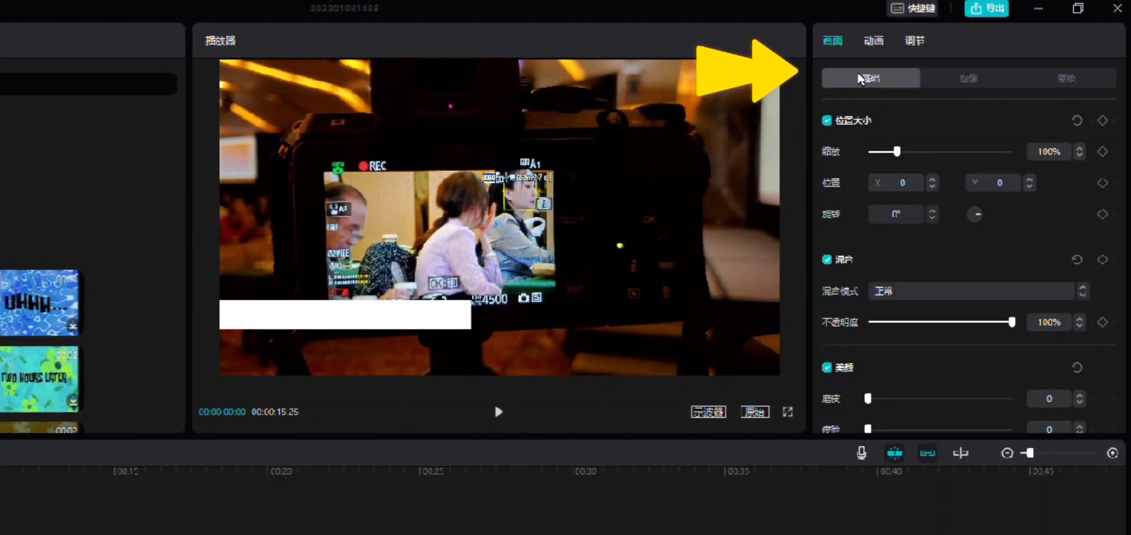
drag(959, 322, 928, 325)
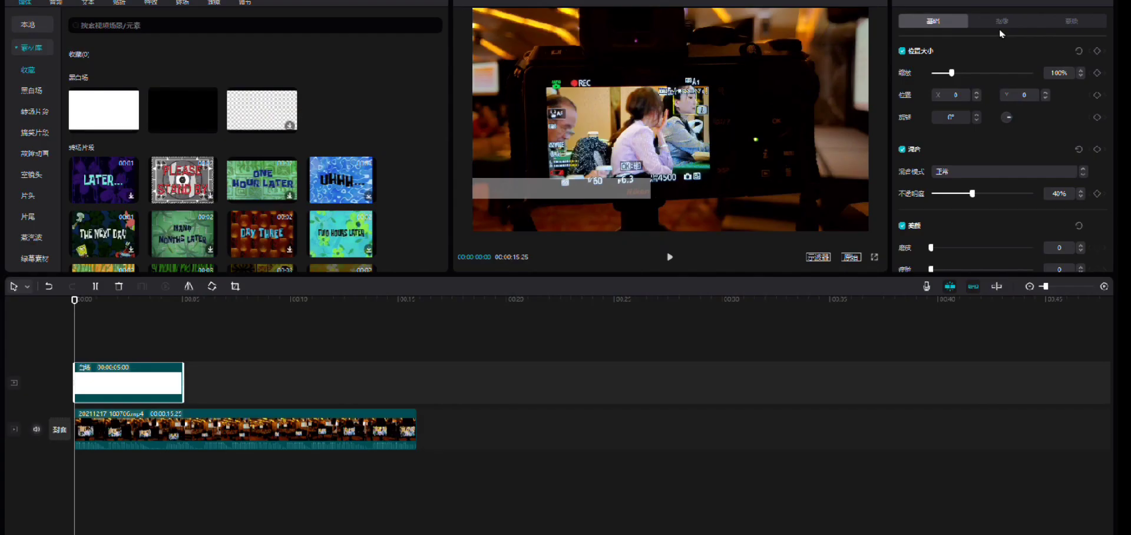
click(1002, 22)
click(933, 21)
- Scrub through the first seconds to check the translucent bar over the footage, returning the playhead to the start
click(119, 331)
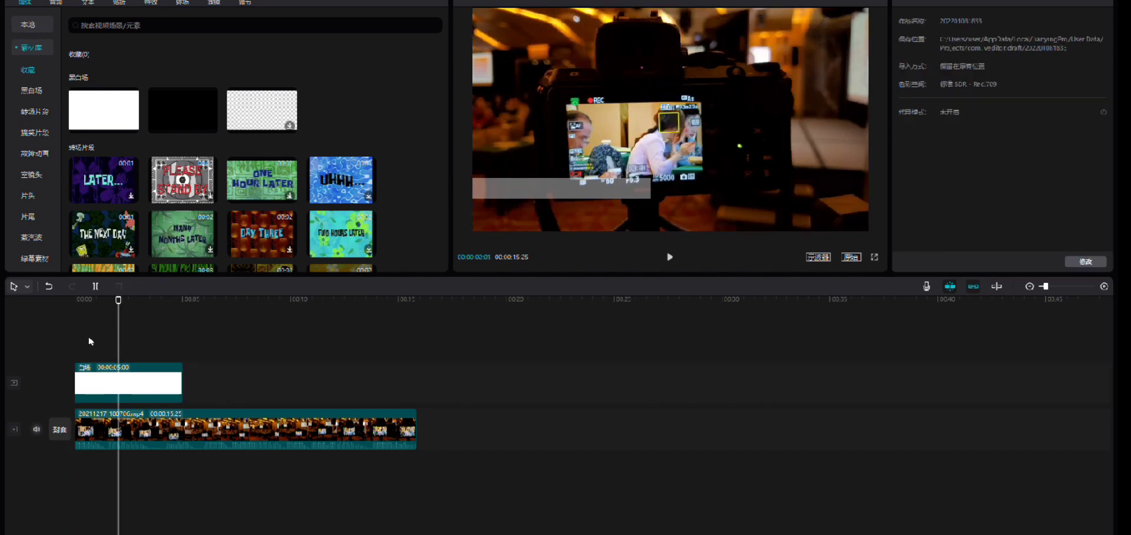
drag(113, 303, 109, 340)
drag(109, 304, 55, 303)
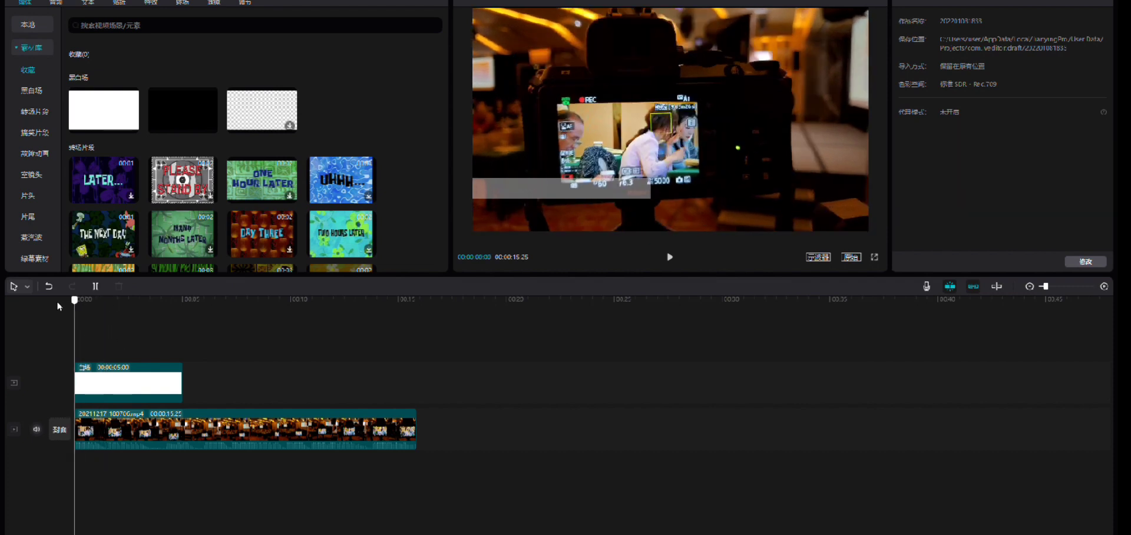
- Add the first colour-bar clip from the library's glitch animation (故障动画) category to a new track above the white clip, starting at zero
click(34, 29)
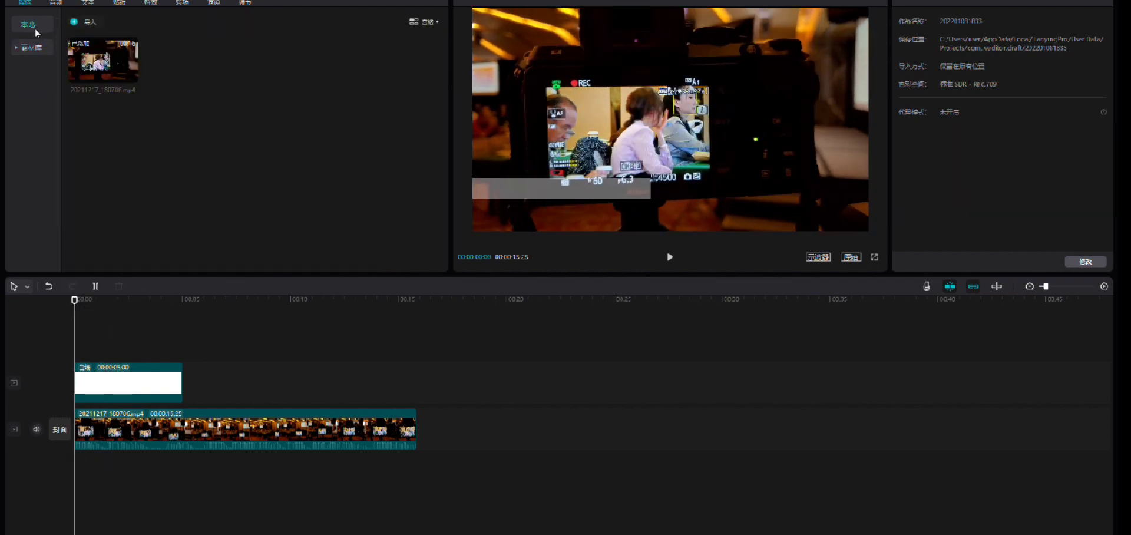
click(33, 47)
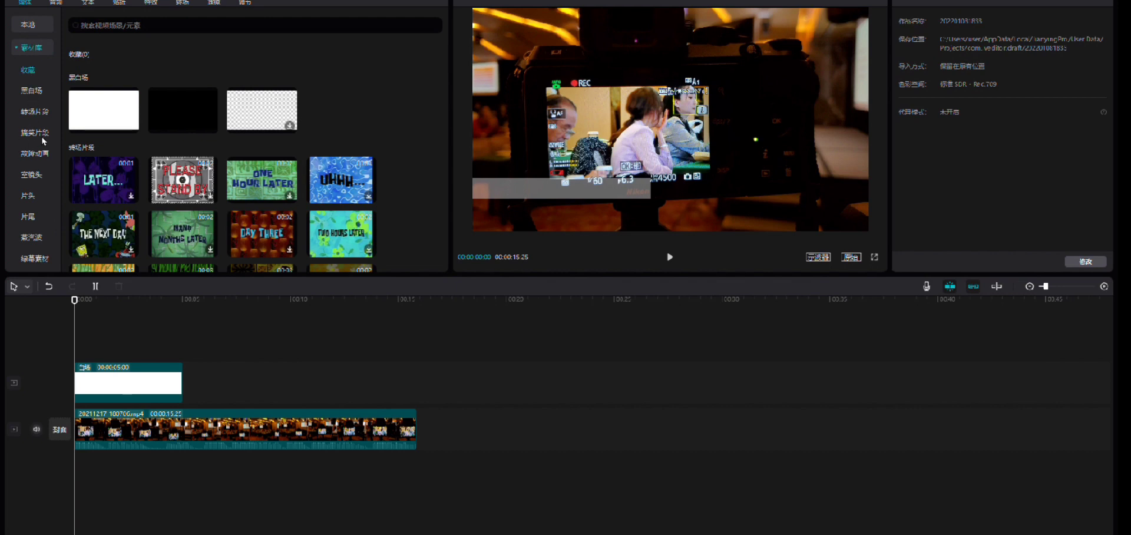
scroll(39, 162, down, 2)
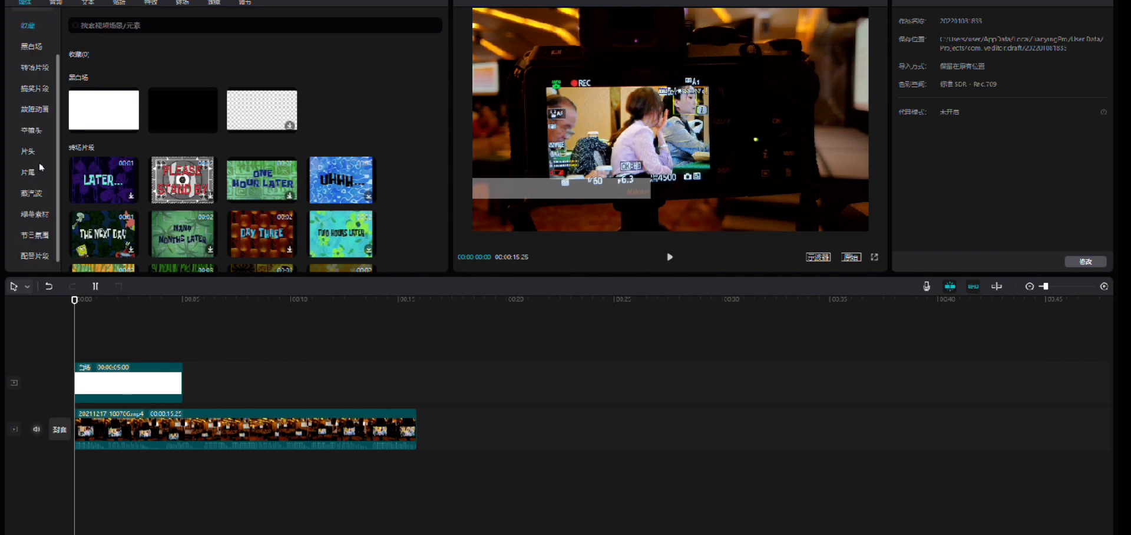
click(38, 109)
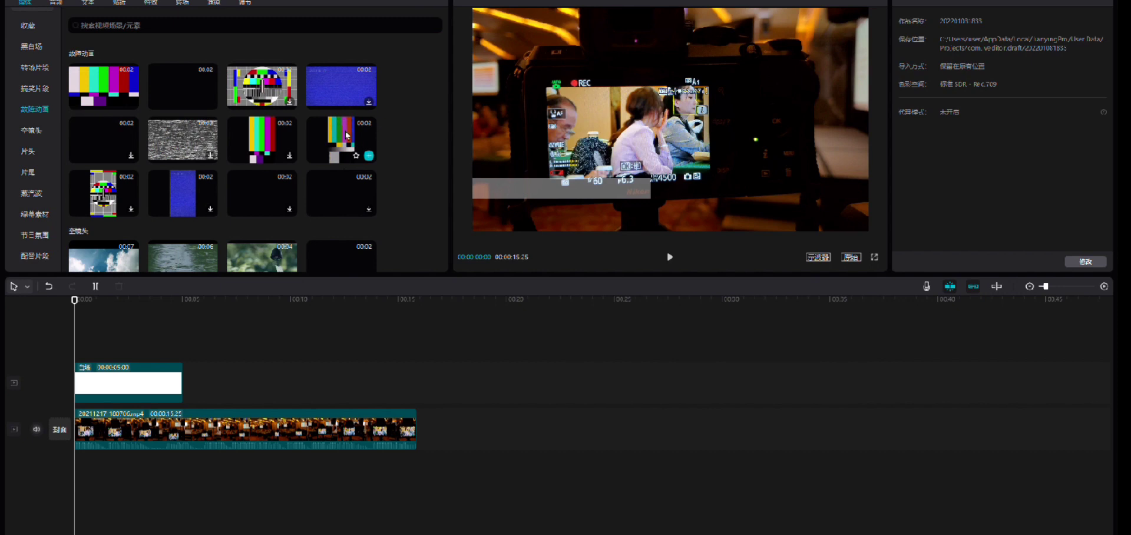
click(106, 87)
drag(106, 87, 88, 342)
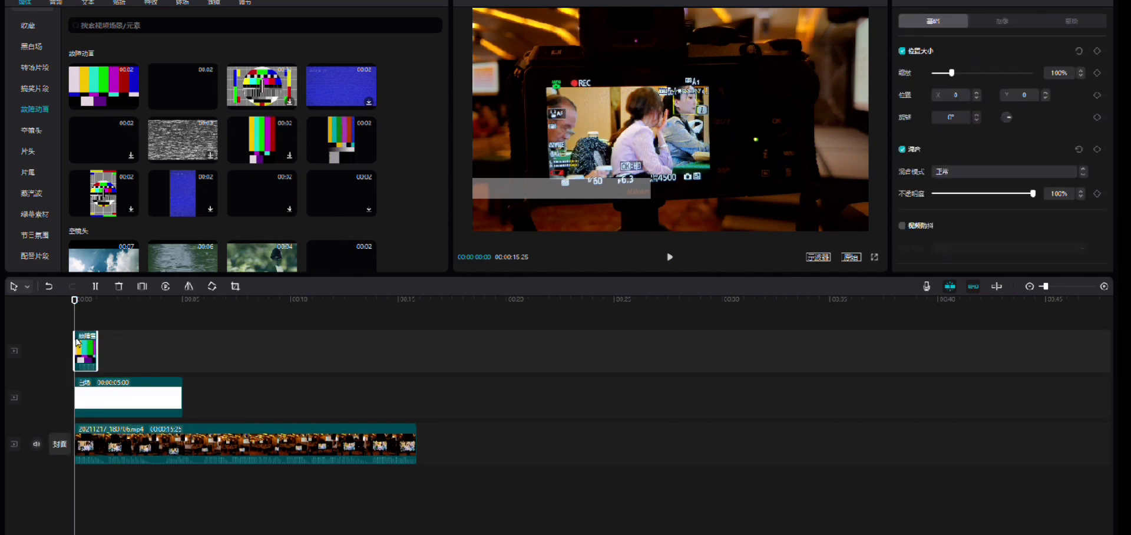
- Insert a freeze frame (定格) of the colour-bar clip at 00:00:00:13, where the full colour bars show
click(670, 257)
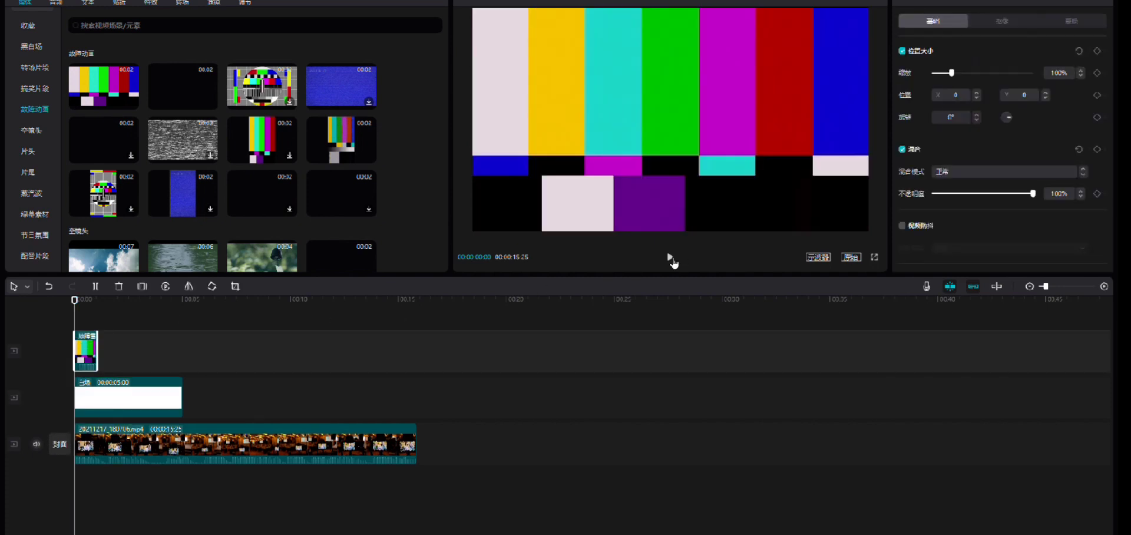
right_click(89, 350)
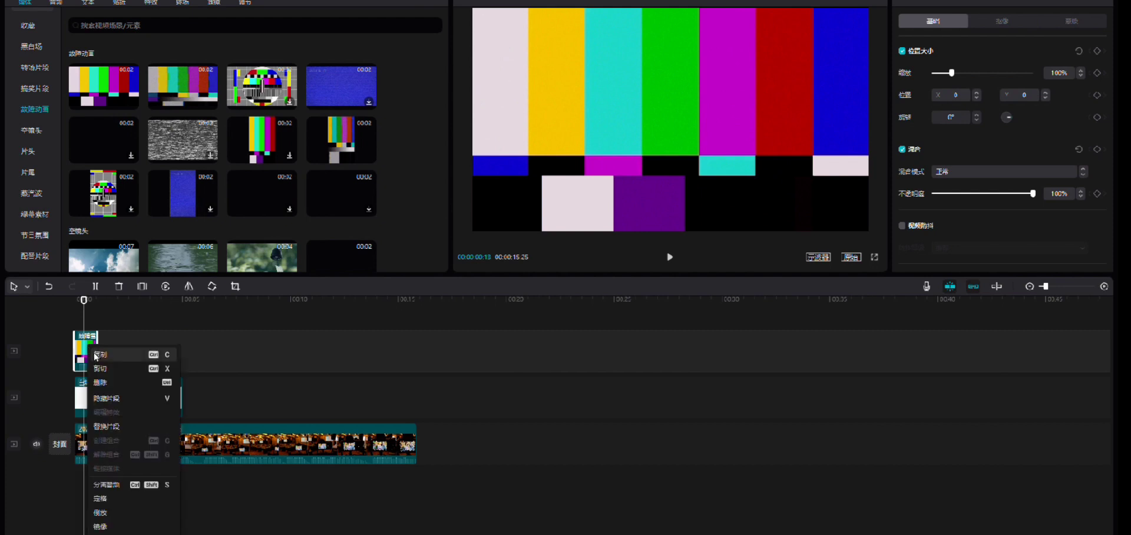
click(99, 498)
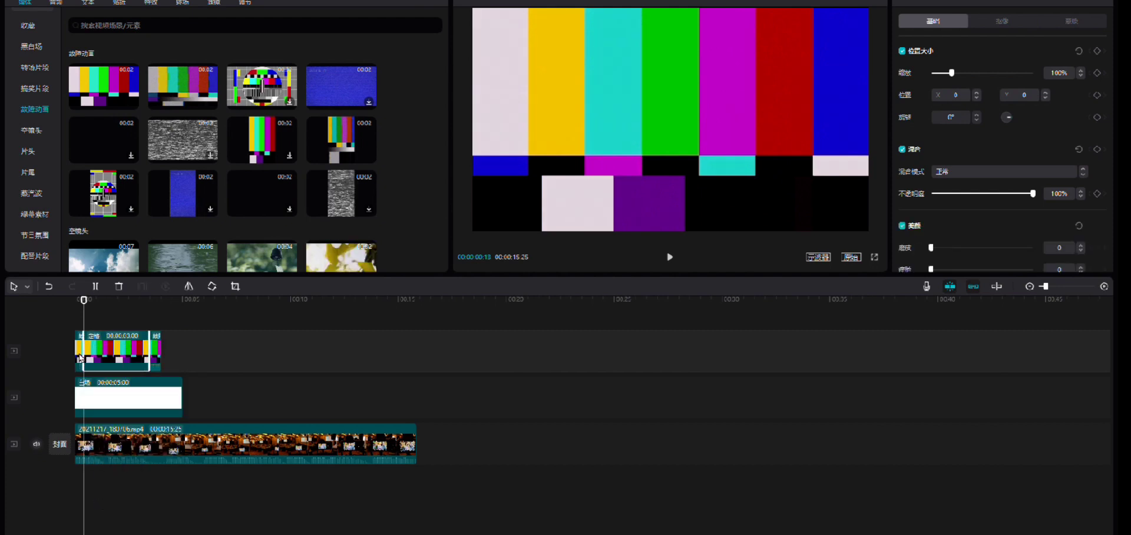
- Delete the colour-bar pieces on both sides of the freeze frame and fit the freeze frame to the white clip's 5-second span
click(81, 356)
key(Delete)
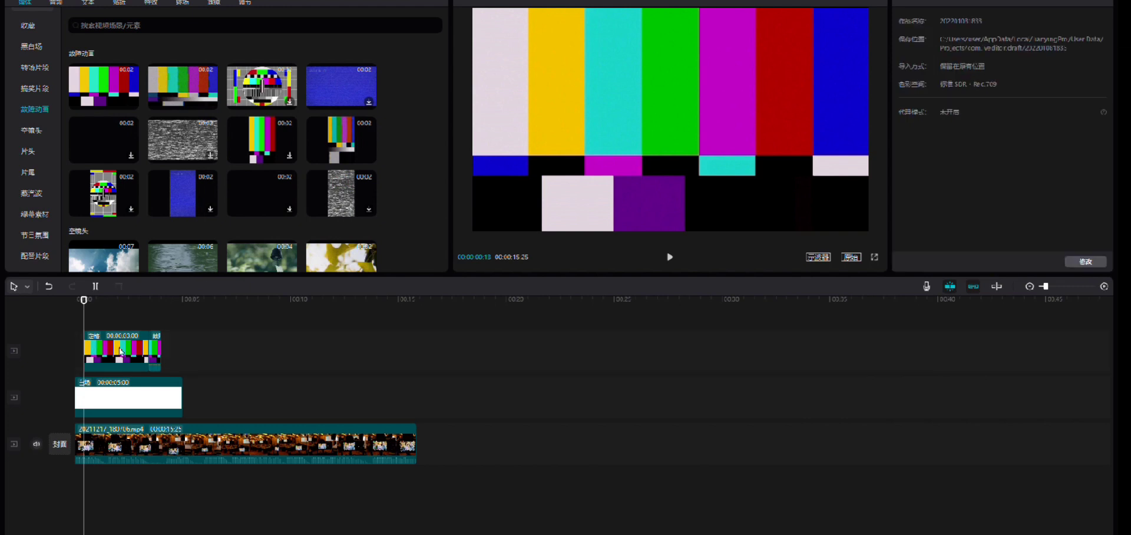
click(155, 351)
key(Delete)
drag(132, 354, 183, 358)
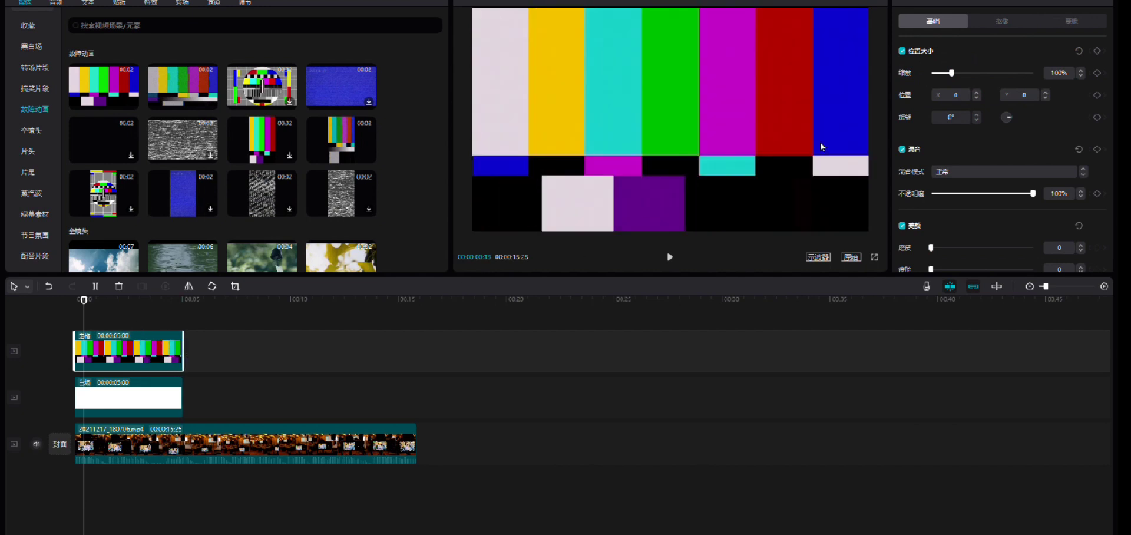
- Mask the colour-bar freeze frame with a rectangle reduced to a narrow vertical strip about 98 high showing only cyan
click(1083, 24)
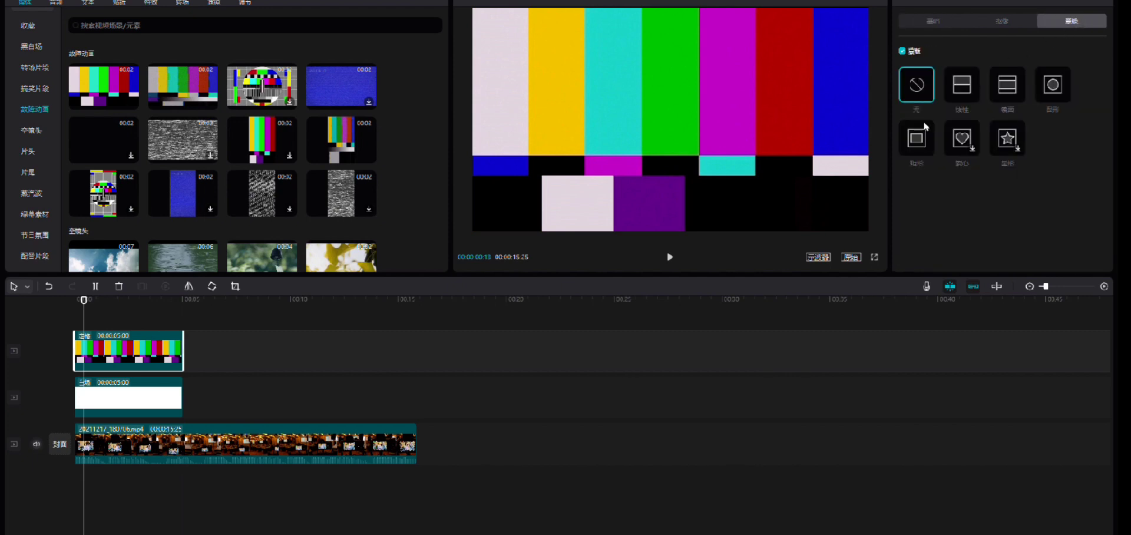
click(916, 139)
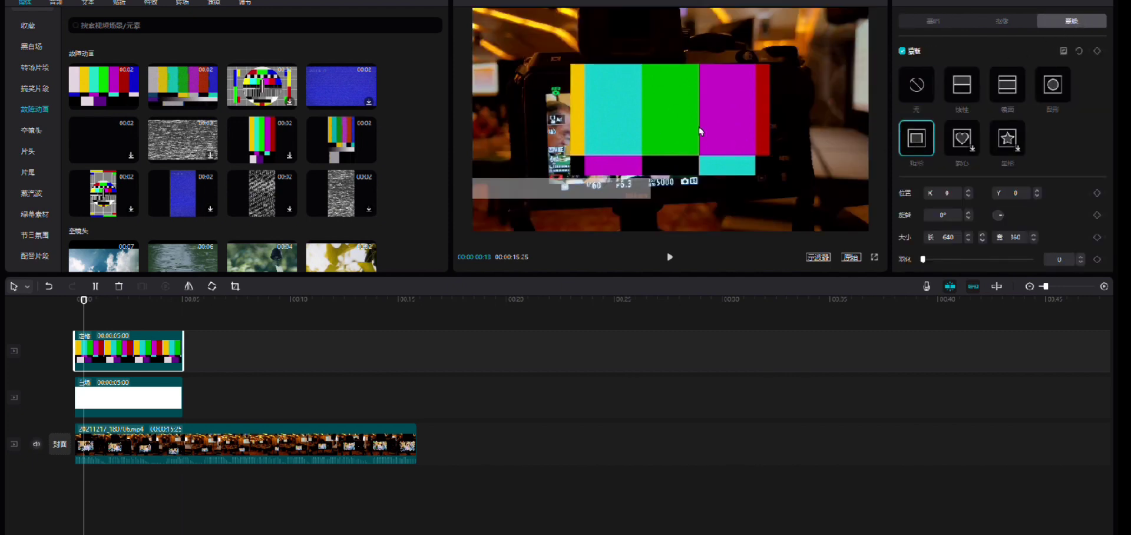
drag(770, 69, 628, 110)
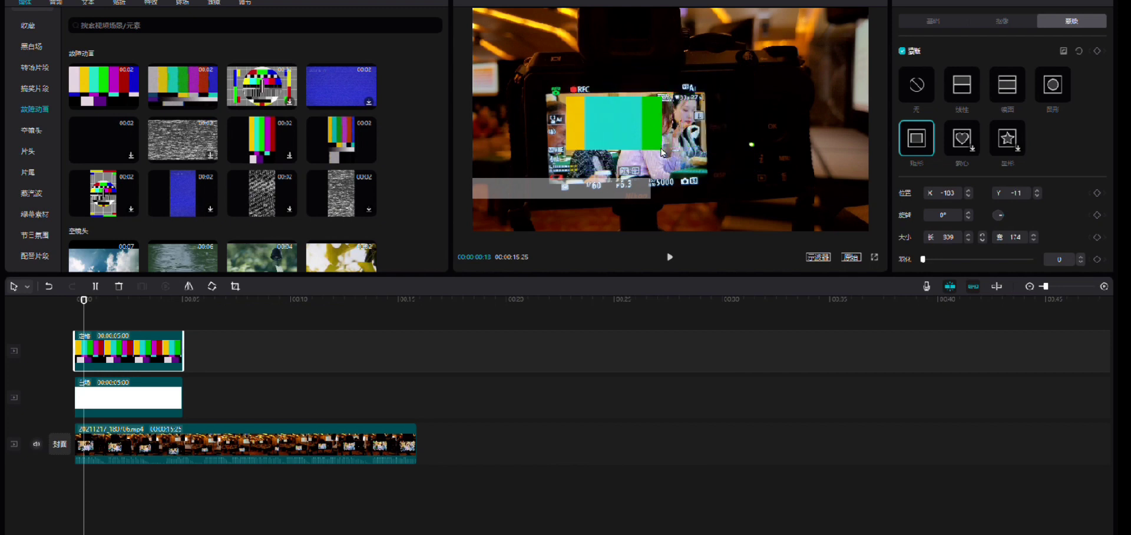
drag(662, 152, 610, 125)
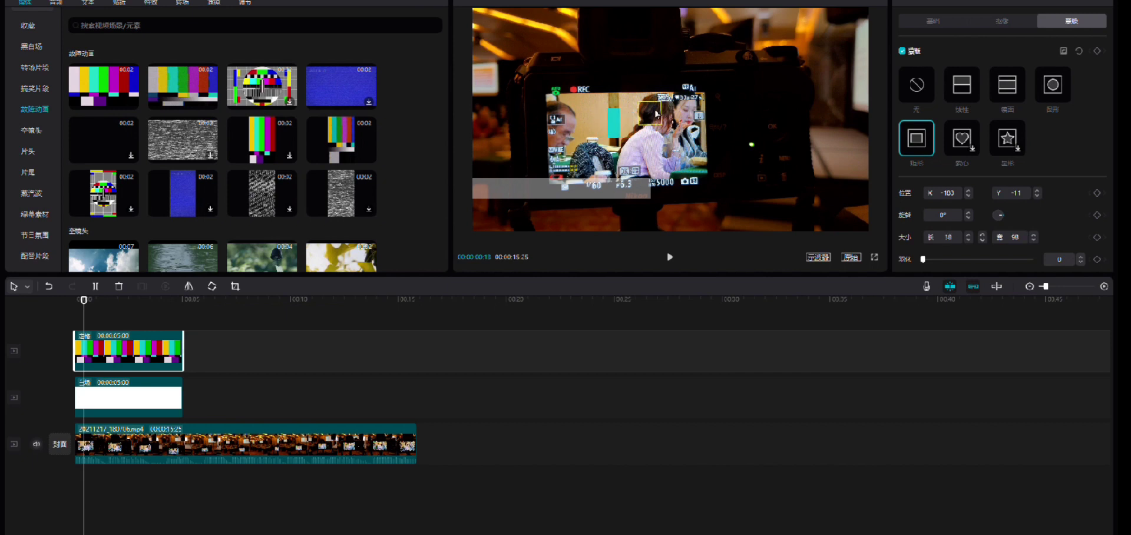
click(933, 21)
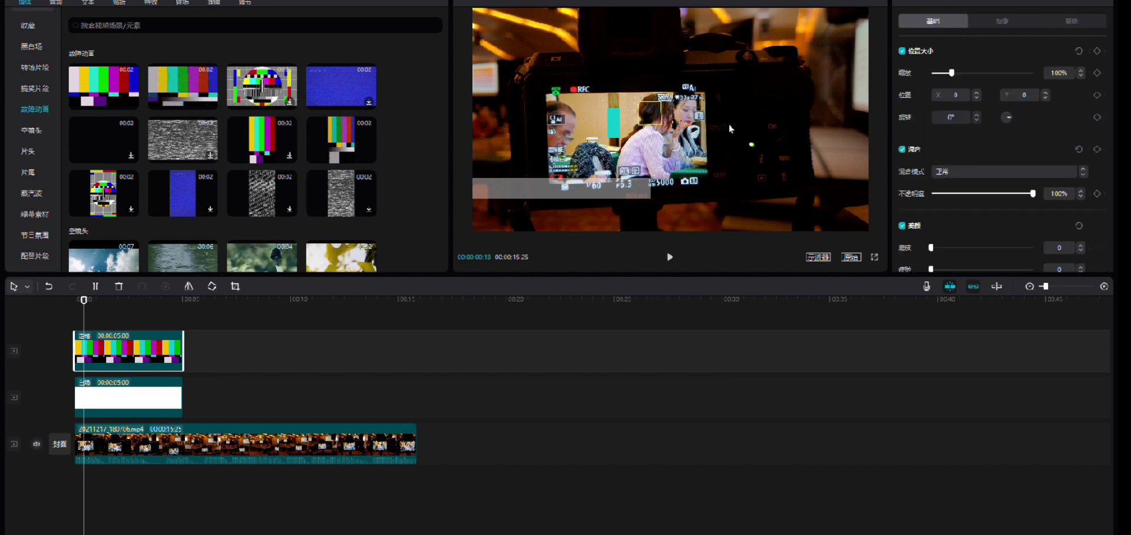
- Place the cyan strip against the right end of the translucent white bar and adjust its mask to match the bar's height
drag(635, 107, 681, 160)
click(1068, 22)
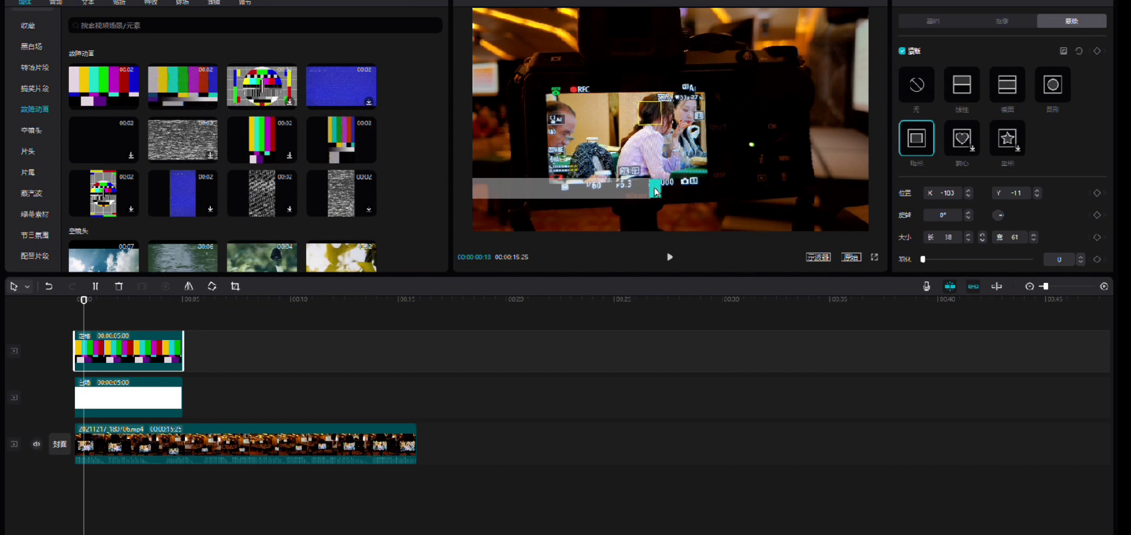
drag(655, 191, 668, 187)
click(506, 100)
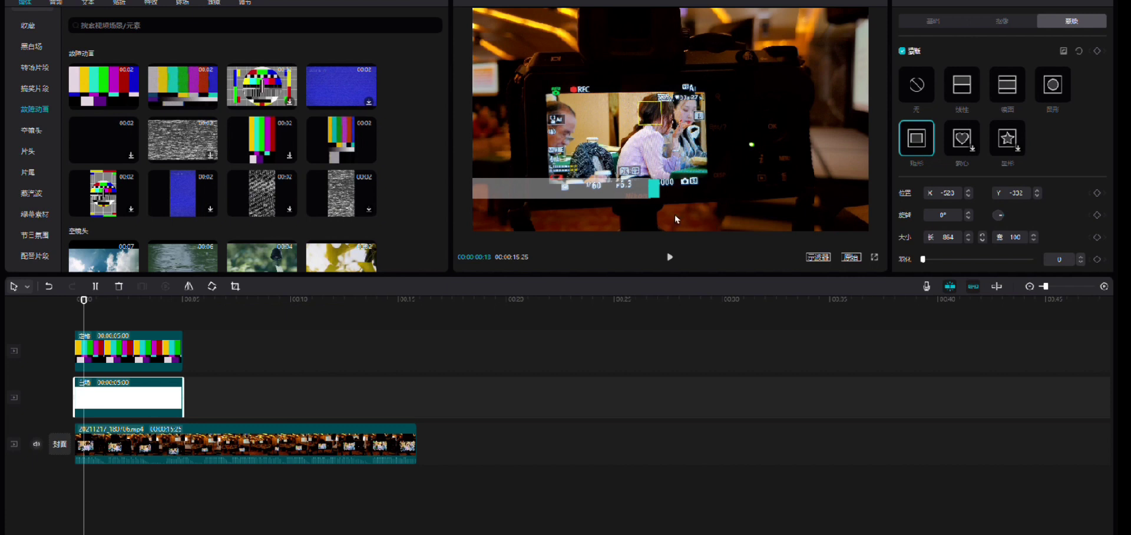
click(621, 294)
click(657, 195)
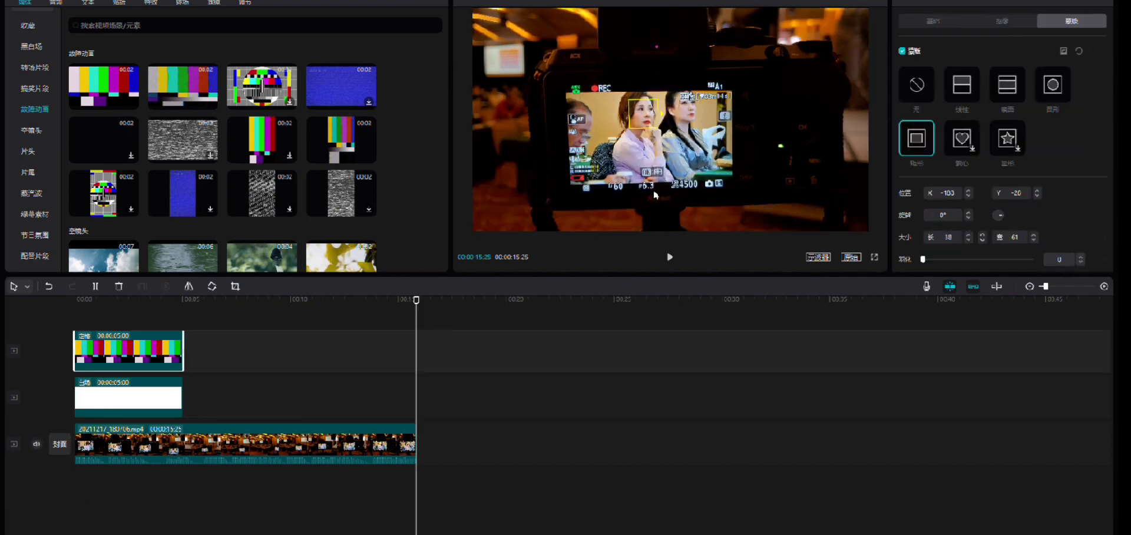
click(158, 327)
click(172, 352)
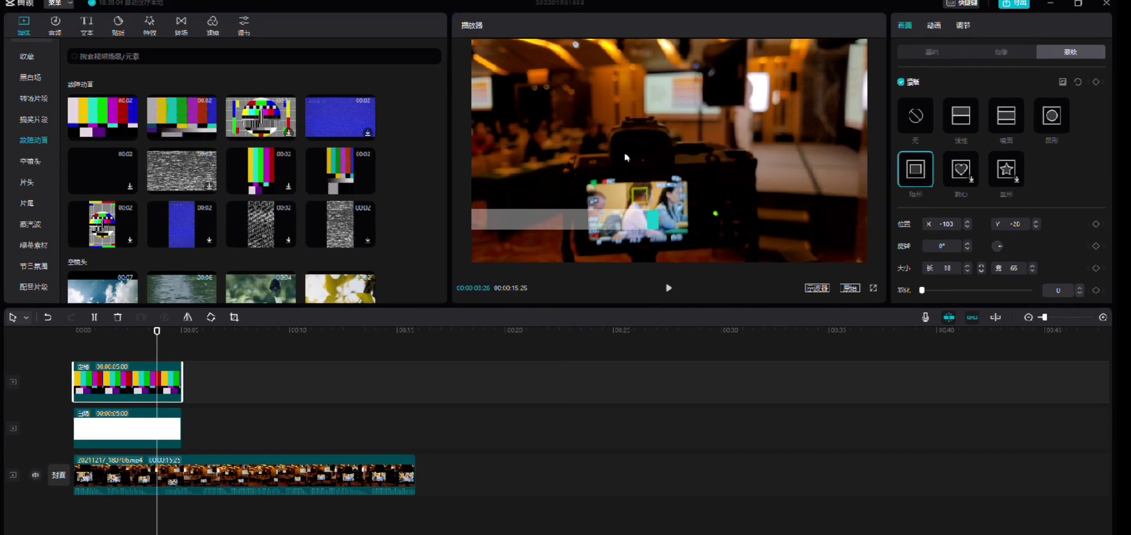
- Add a default text at the start of the timeline reading 資深媒體人 followed by the person's full name
click(591, 324)
key(Home)
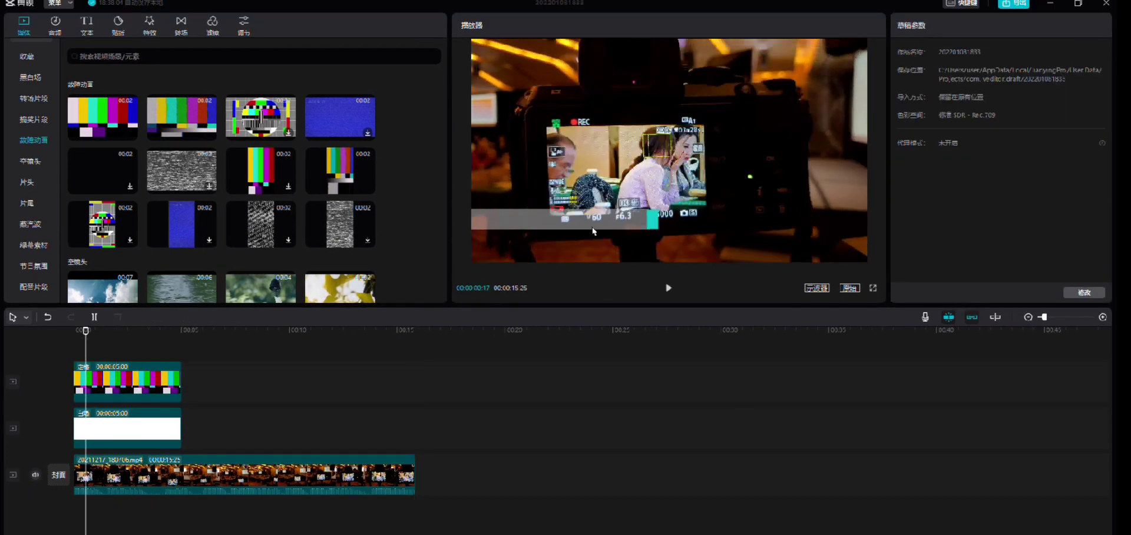
click(90, 1)
click(110, 161)
click(957, 100)
key(ctrl+a)
key(BackSpace)
text(資深藝人 許聖)
text(梅)
scroll(945, 210, down, 3)
scroll(945, 210, up, 3)
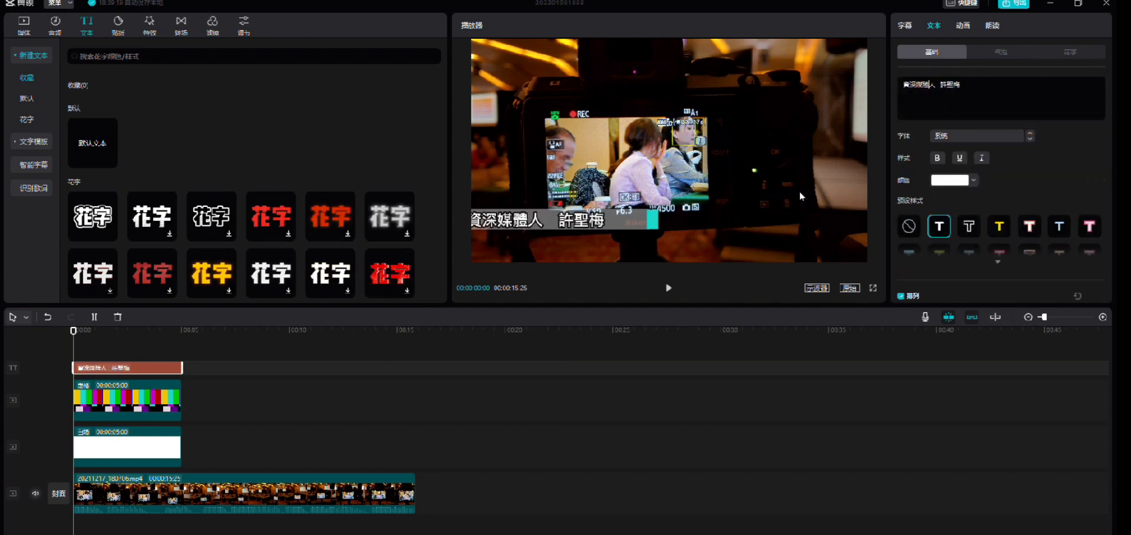
- Give the title text a black outline (描边) with a thickness of 19
scroll(967, 219, down, 5)
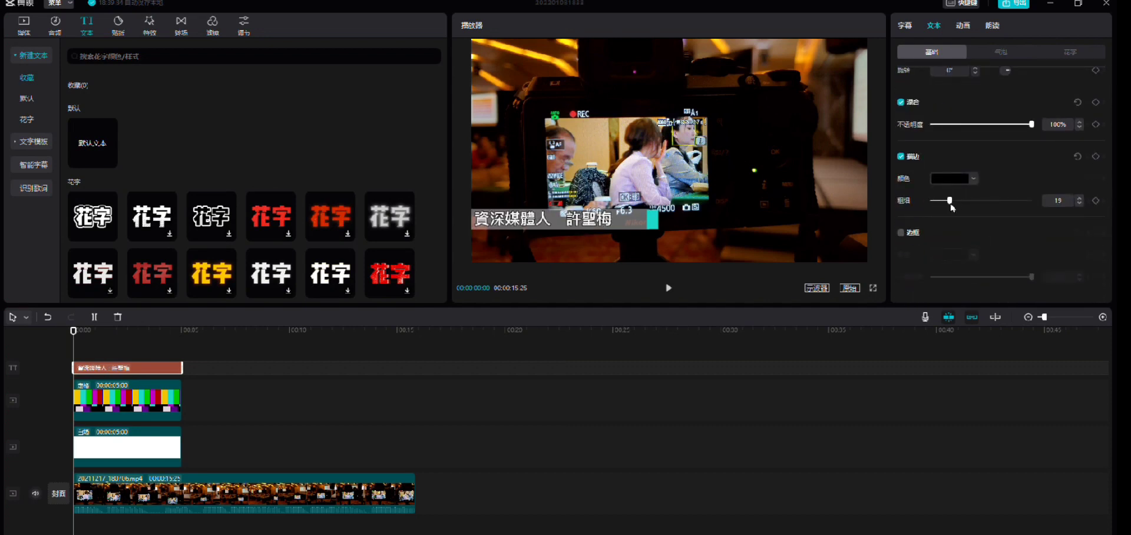
scroll(952, 208, down, 3)
drag(940, 270, 936, 269)
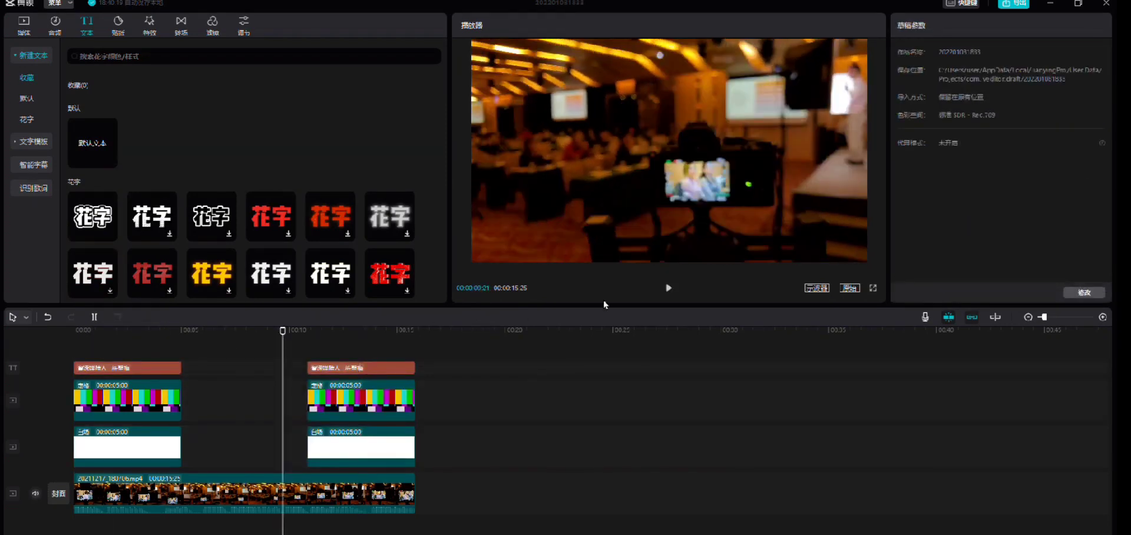
- Play the second title near the end of the video and change its text to a heavy Song-style font (粗宋)
click(675, 293)
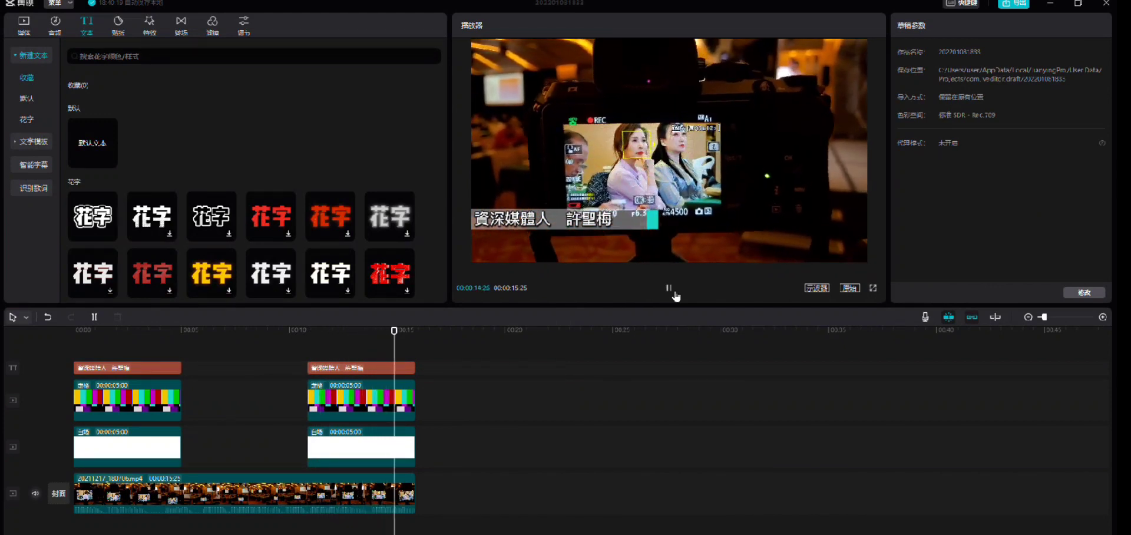
click(674, 292)
click(377, 369)
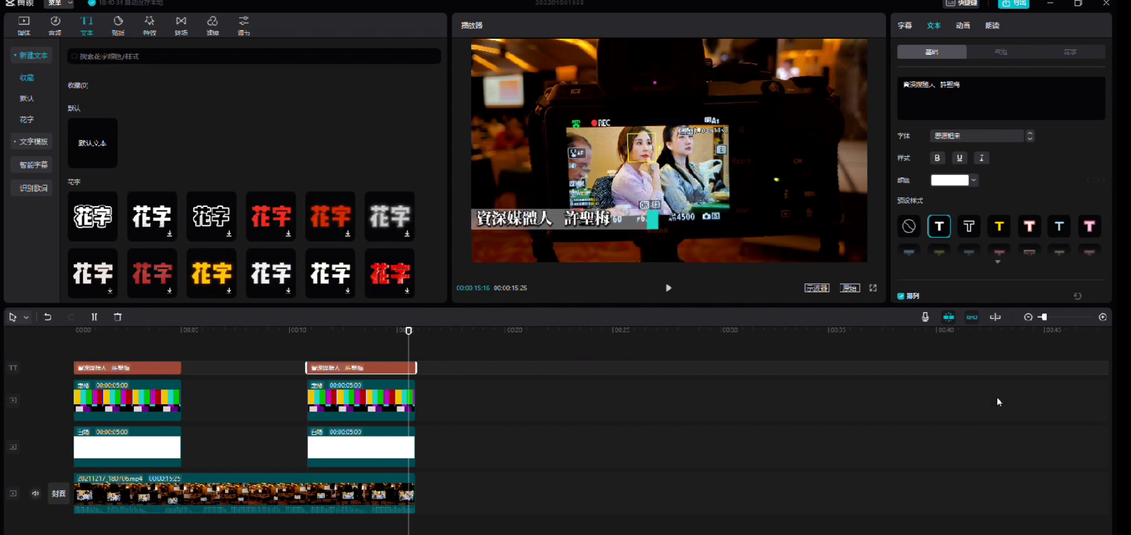
- Shorten the mask of the second title's white bar so that the bar ends just after the name
click(367, 343)
click(638, 244)
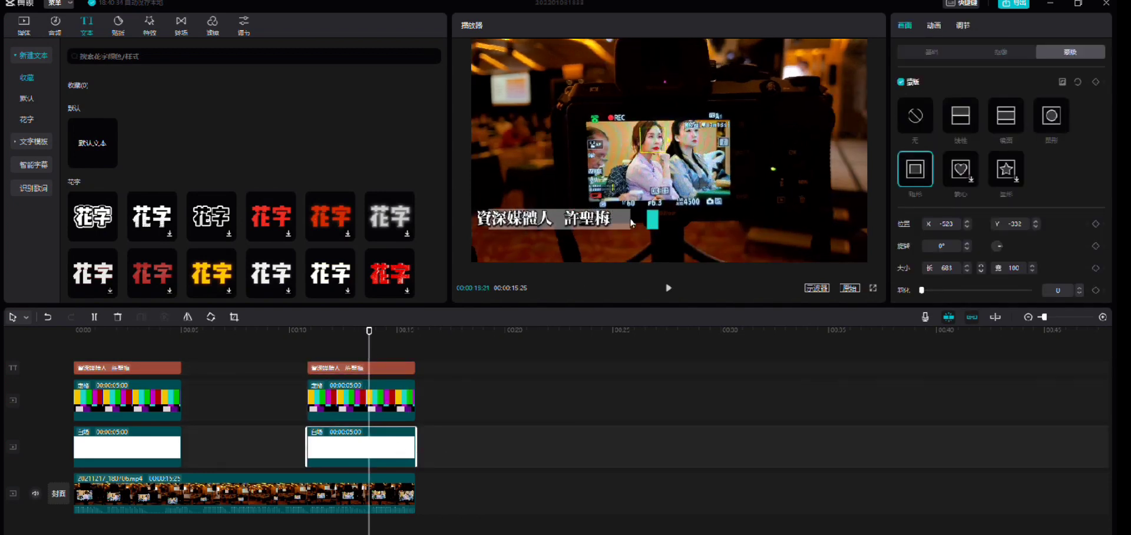
key(ctrl+z)
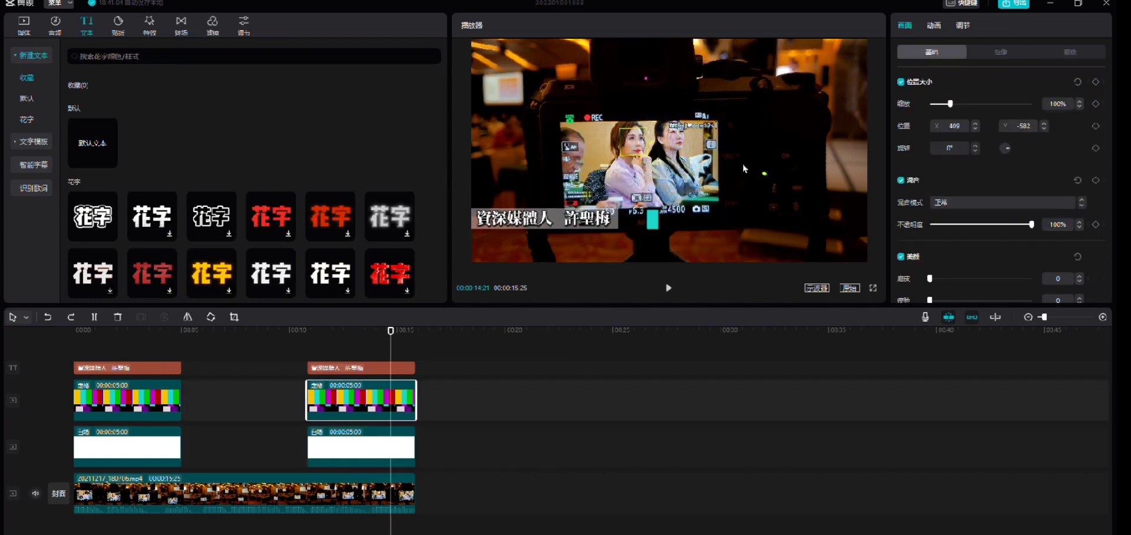